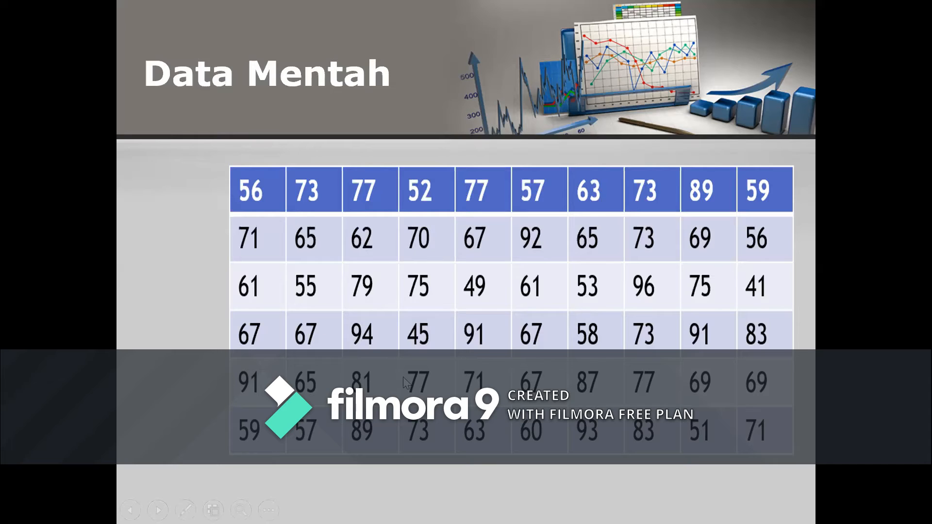
left_click(423, 421)
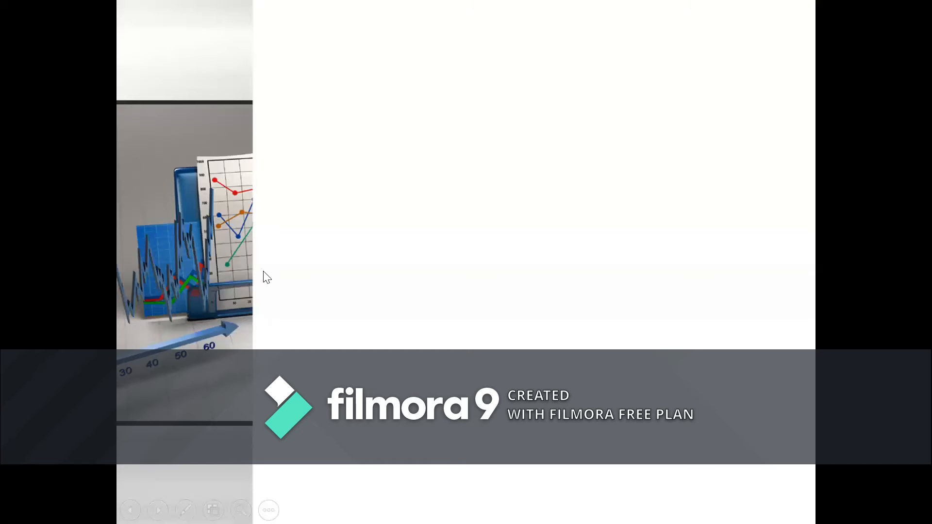
key("Left")
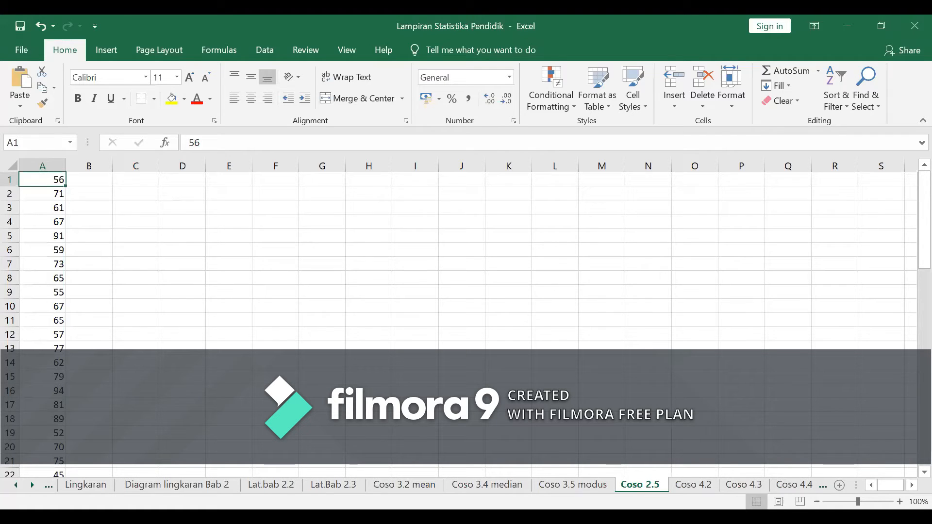
left_click(391, 294)
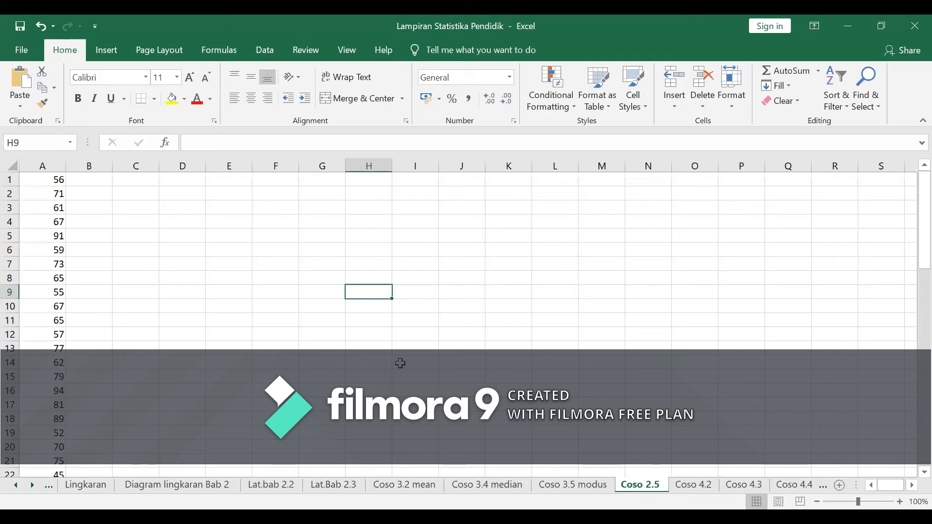
Step: Look through the raw data in column A of the Coso 2.5 sheet from the first value to the last and back
left_click(60, 179)
key("Down")
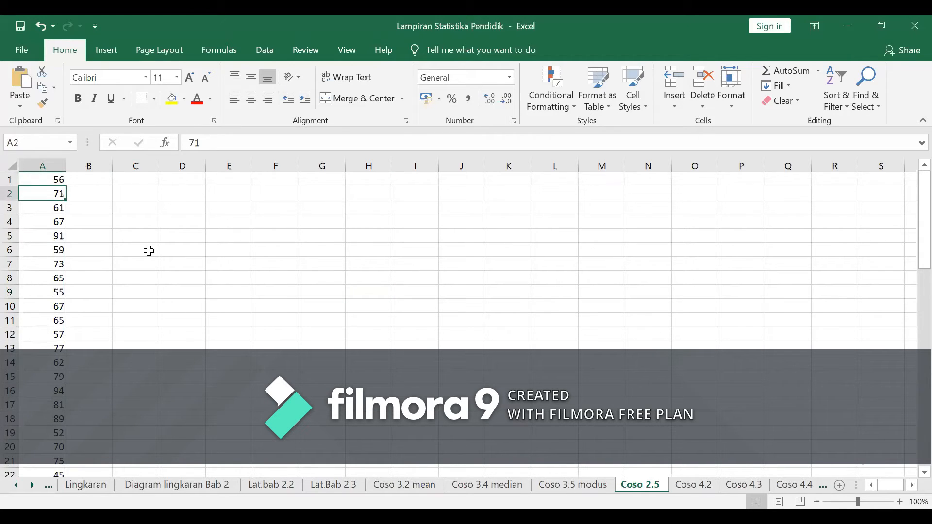
key("Down")
key("Down")
key("Down")
key("Down")
key("Down")
key("Down")
key("Down")
key("Down")
key("Down")
key("Down")
key("Down")
key("Down")
key("Down")
key("Down")
key("Down")
key("Down")
key("Down")
key("Down")
key("Down")
key("Down")
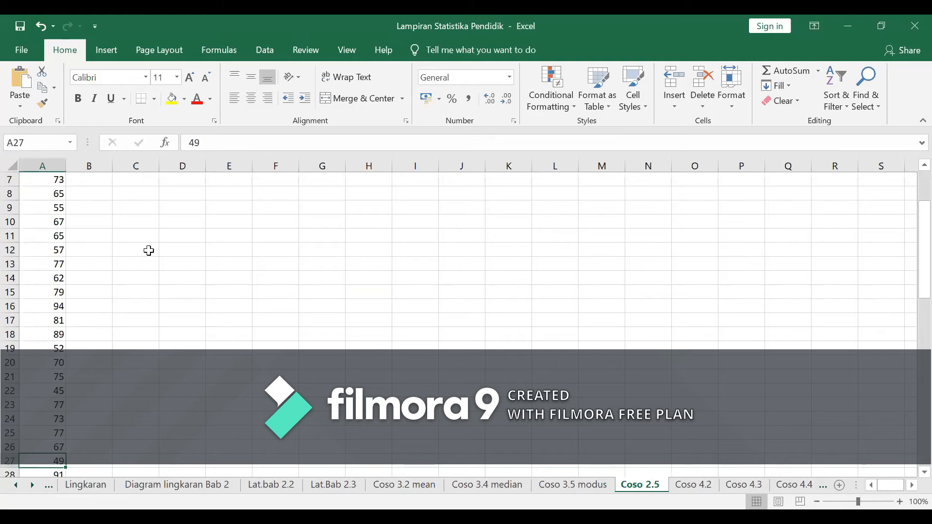
key("Down")
key("Down")
key("Down")
key("Down")
key("Down")
key("Down")
key("Down")
key("Down")
key("Down")
key("Down")
key("Down")
key("Down")
key("Down")
key("Down")
key("Down")
key("Down")
key("Down")
key("Down")
key("Down")
key("Down")
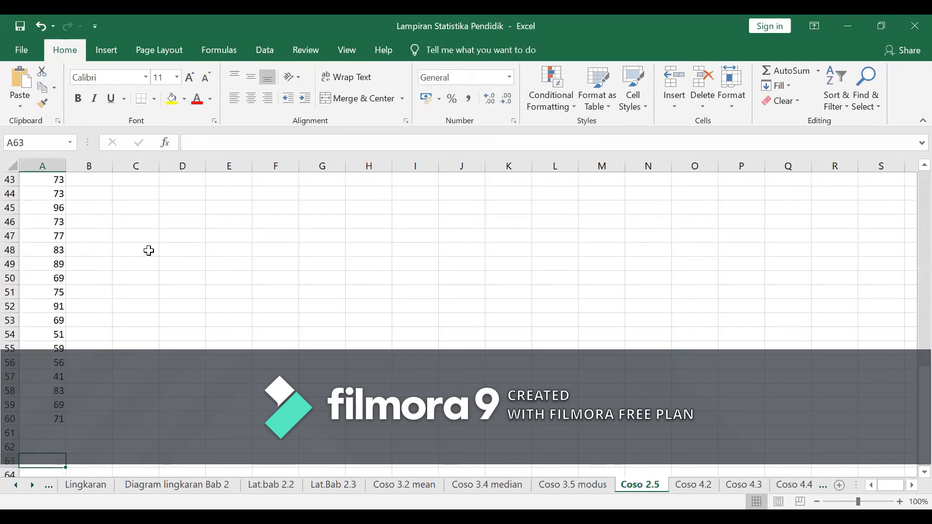
key("Up")
key("Up")
key("Up")
key("Up")
key("Up")
key("Up")
key("Up")
key("Up")
key("Up")
key("Up")
key("Up")
key("Up")
key("Up")
key("Up")
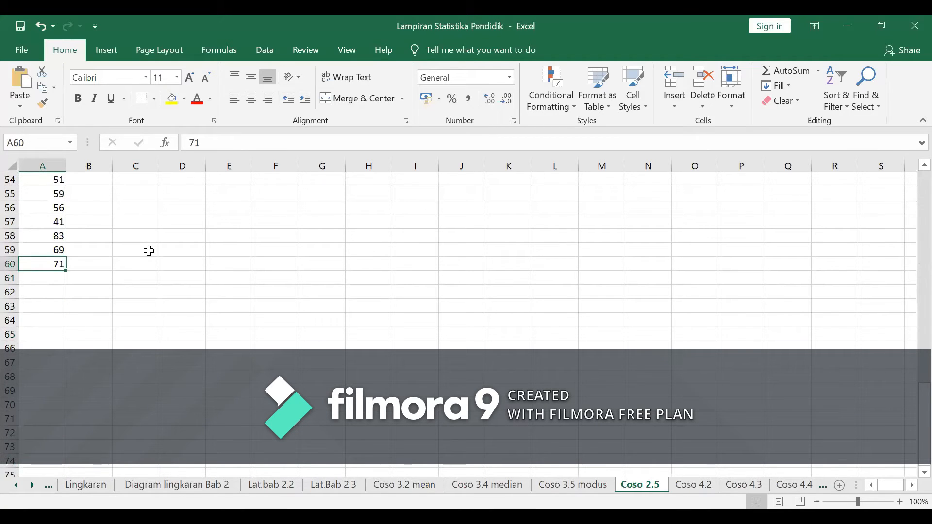
key("Up")
key("Up")
key("Up")
key("Up")
key("Up")
key("Up")
key("Up")
key("Up")
key("Up")
key("Up")
key("Up")
key("Up")
key("Up")
key("Up")
key("Up")
key("Up")
key("Up")
key("Up")
key("Up")
key("Up")
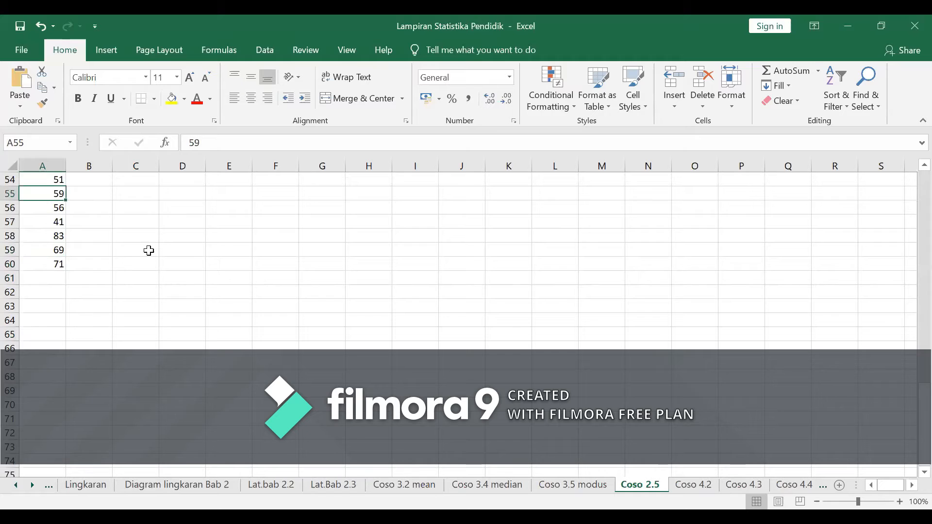
key("Up")
key("Up")
key("Up")
key("Up")
key("Up")
key("Up")
key("Up")
key("Up")
key("Up")
key("Up")
key("Up")
key("Up")
key("Up")
key("Up")
key("Up")
key("Up")
key("Up")
key("Up")
key("Up")
key("Up")
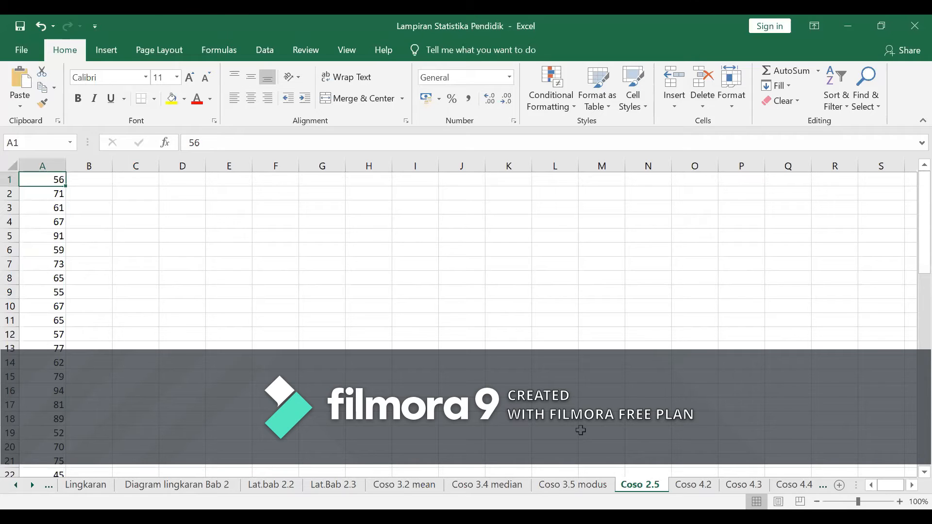
Step: Copy all the data values in A1:A60 of the Coso 2.5 sheet
key("alt+Tab")
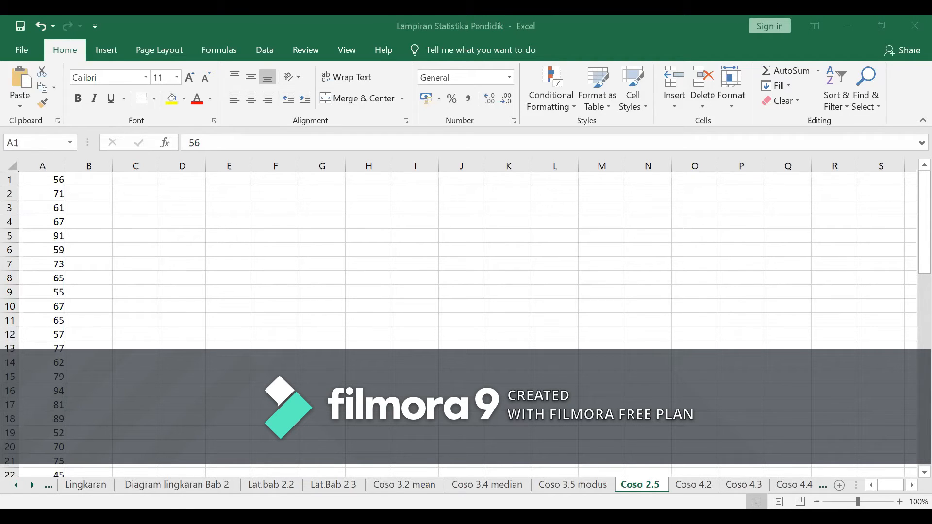
left_click(134, 245)
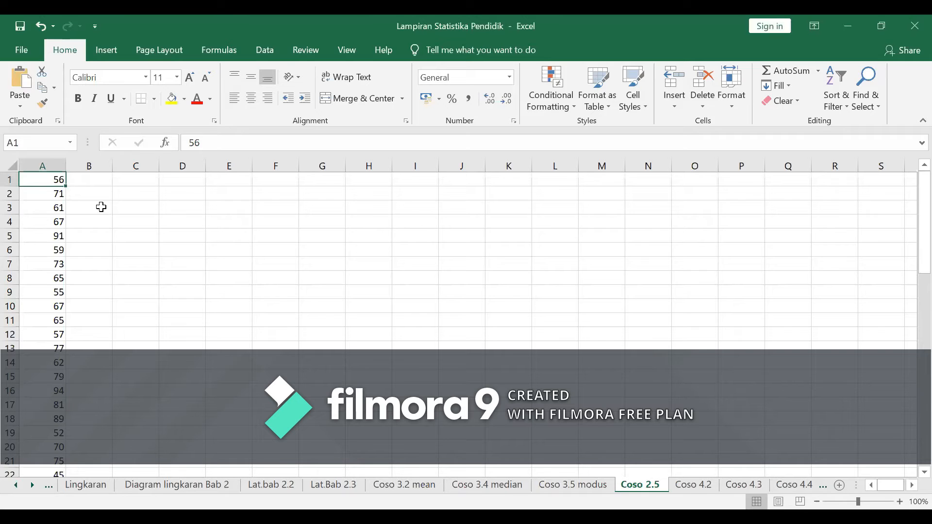
key("shift+Down")
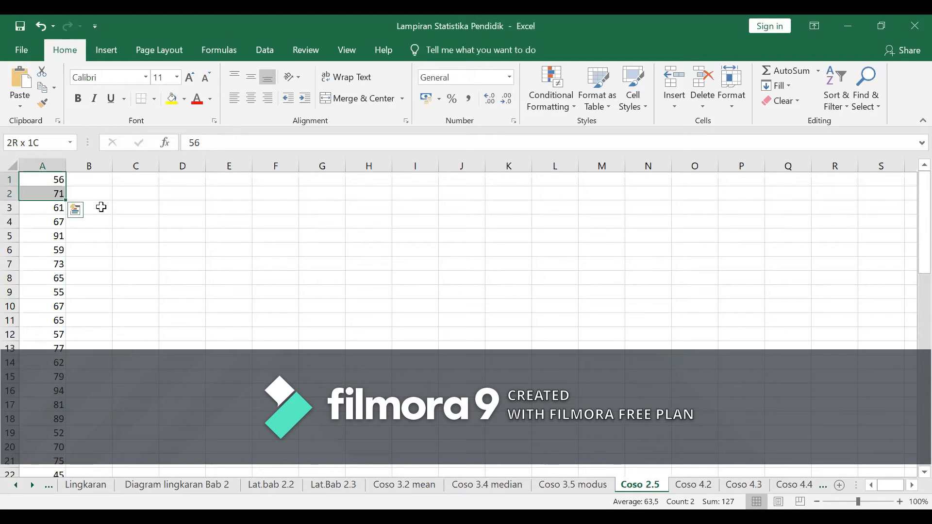
key("shift+Down")
key("shift+Down")
key("shift+Down")
key("shift+Down")
key("shift+Down")
key("shift+Down")
key("shift+Down")
key("shift+Down")
key("shift+Down")
key("shift+Down")
key("shift+Down")
key("shift+Down")
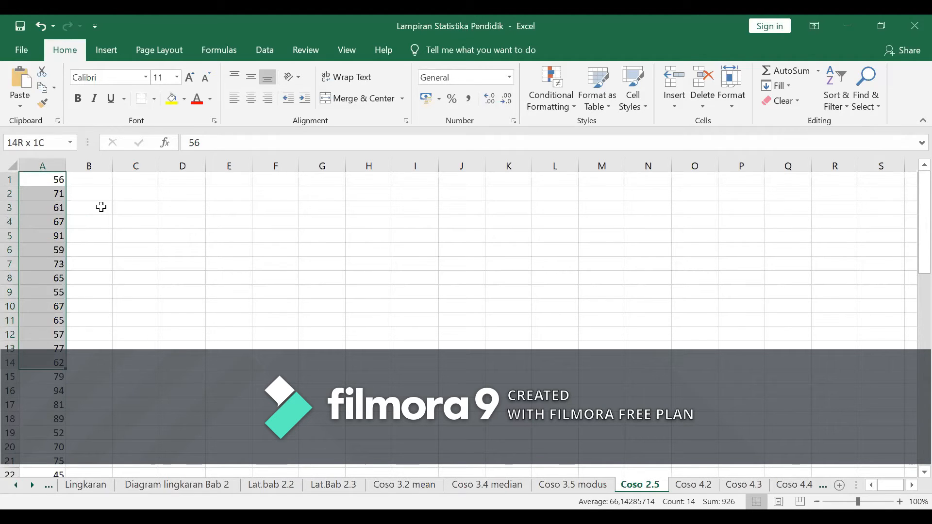
key("shift+Down")
key("shift+Down")
key("shift+Down")
key("shift+Down")
key("shift+Down")
key("shift+Down")
key("shift+Down")
key("shift+Down")
key("shift+Down")
key("shift+Down")
key("shift+Down")
key("shift+Down")
key("shift+Down")
key("shift+Down")
key("shift+Down")
key("shift+Down")
key("shift+Down")
key("shift+Down")
key("shift+Down")
key("shift+Down")
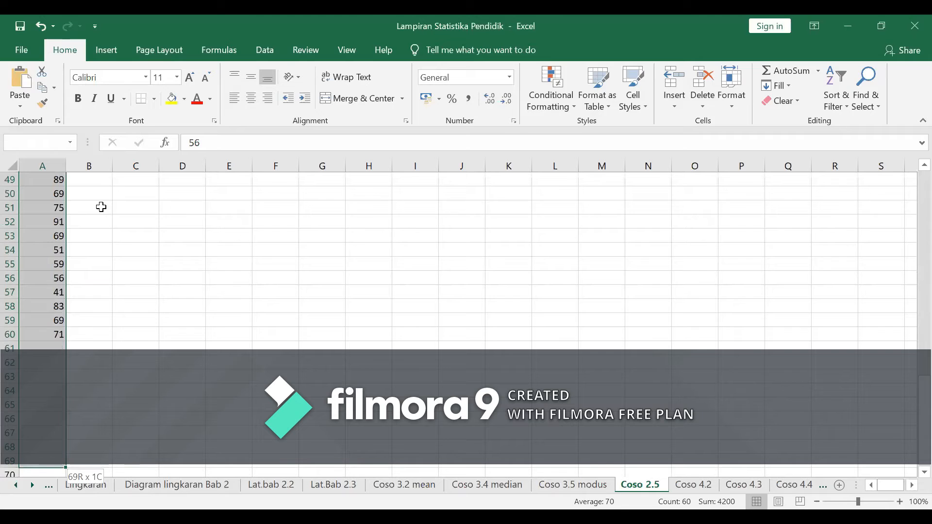
key("ctrl+c")
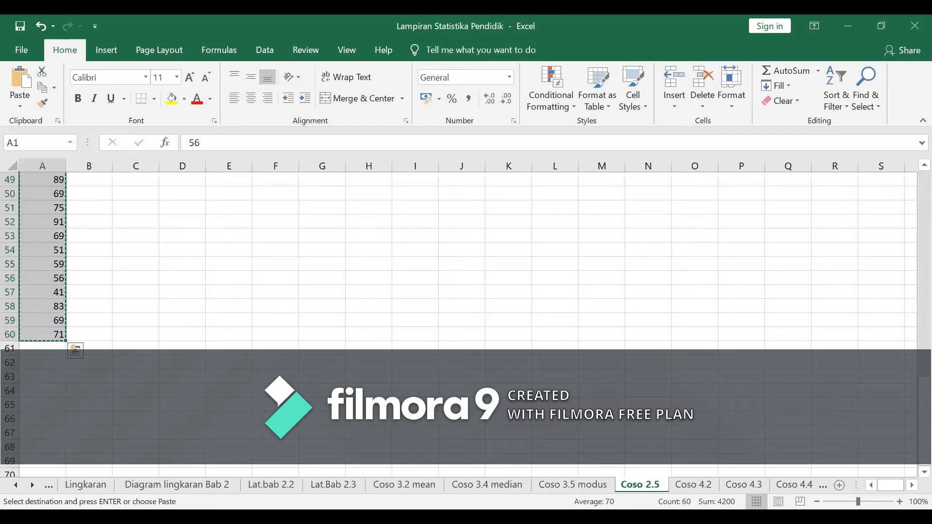
Step: Switch to IBM SPSS Statistics, check the Umur variable's definition, and paste the copied values into the Umur column from row 1
key("alt+Tab")
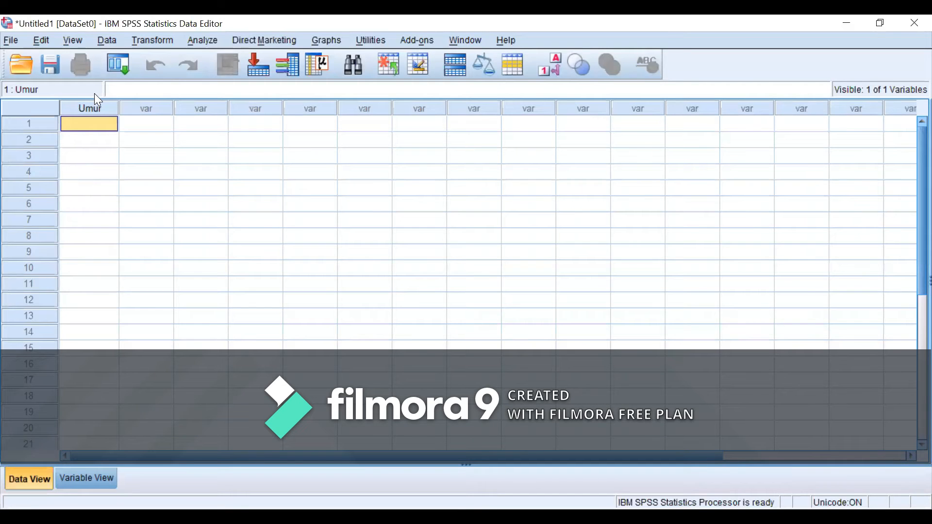
left_click(91, 481)
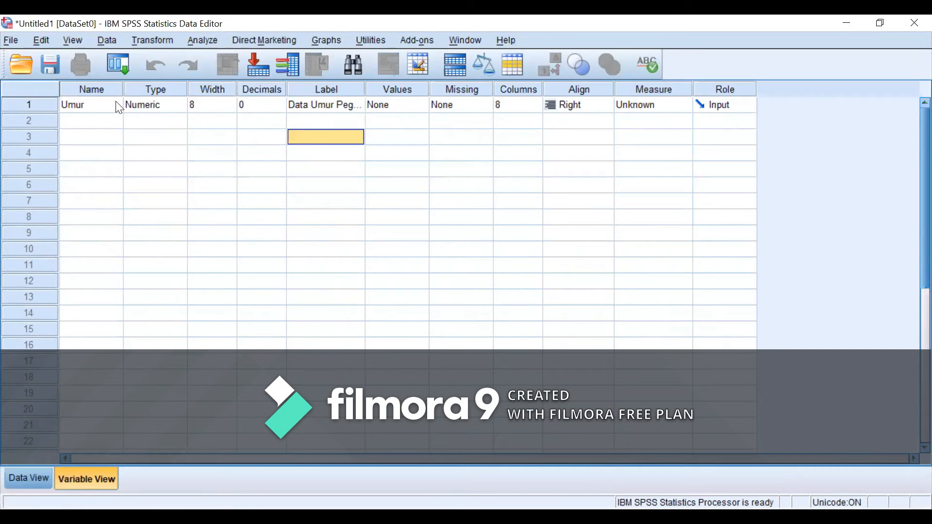
left_click(336, 107)
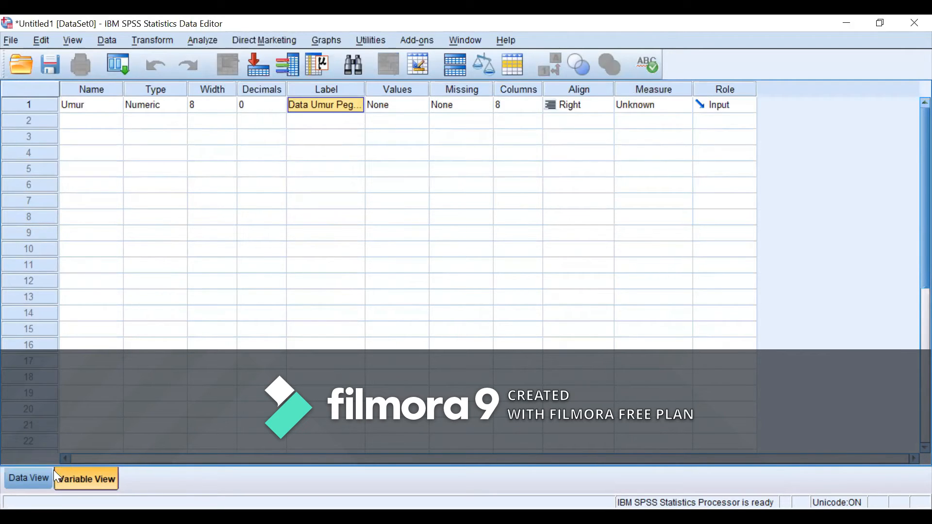
left_click(35, 479)
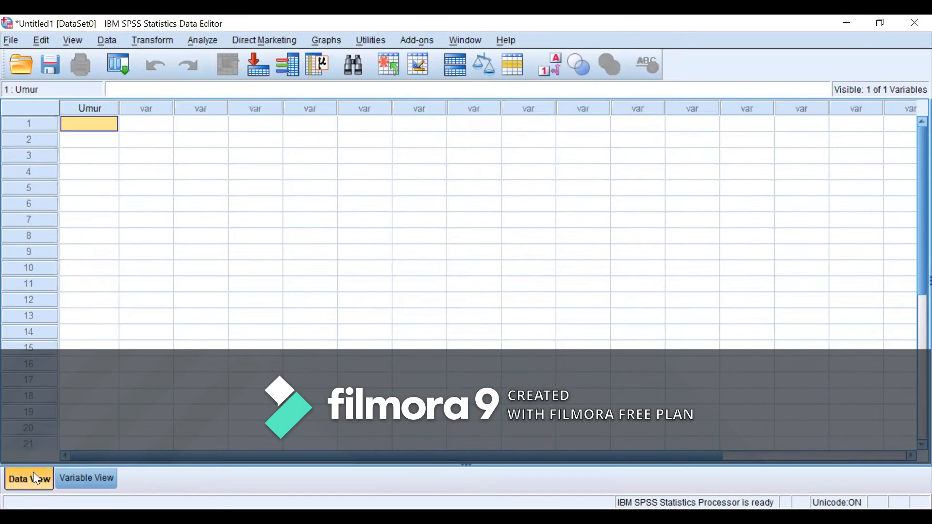
right_click(98, 121)
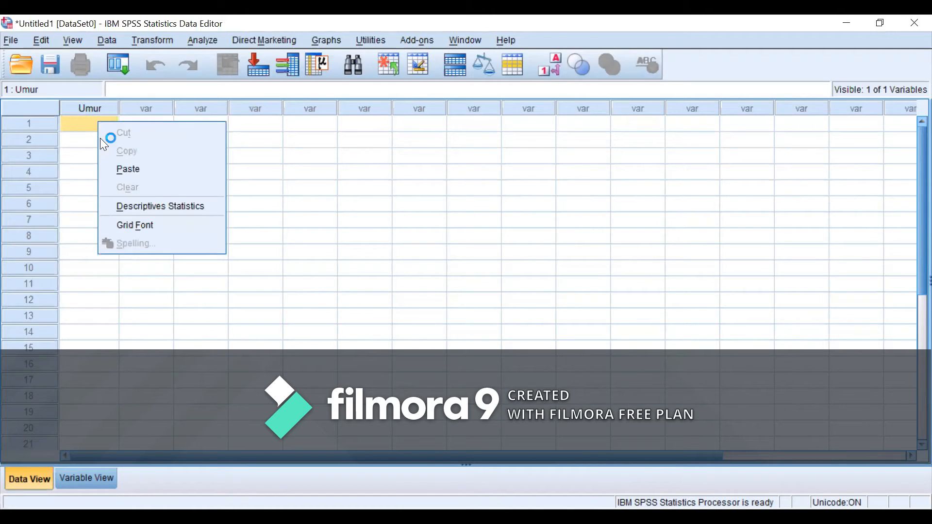
left_click(124, 168)
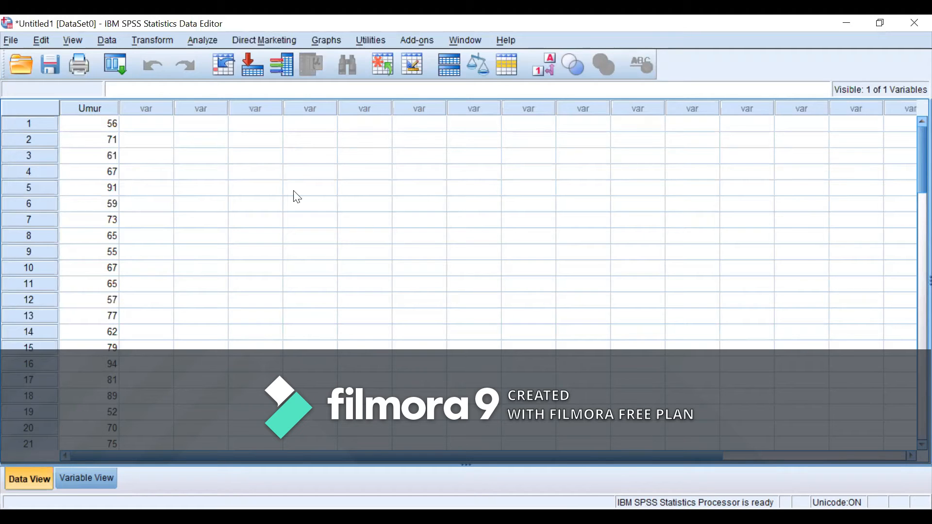
Step: Start a Frequencies analysis and add the Umur variable to its variables to analyze
left_click(211, 43)
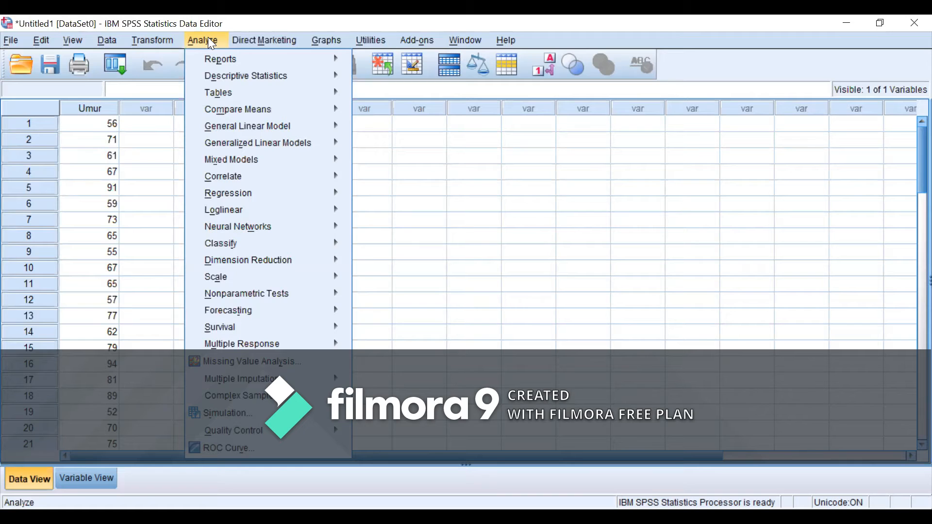
mouse_move(246, 78)
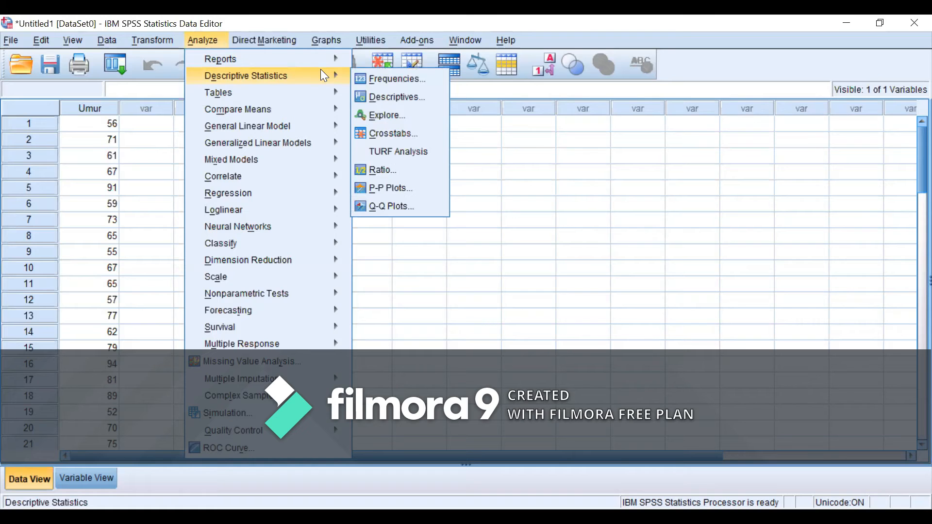
left_click(387, 77)
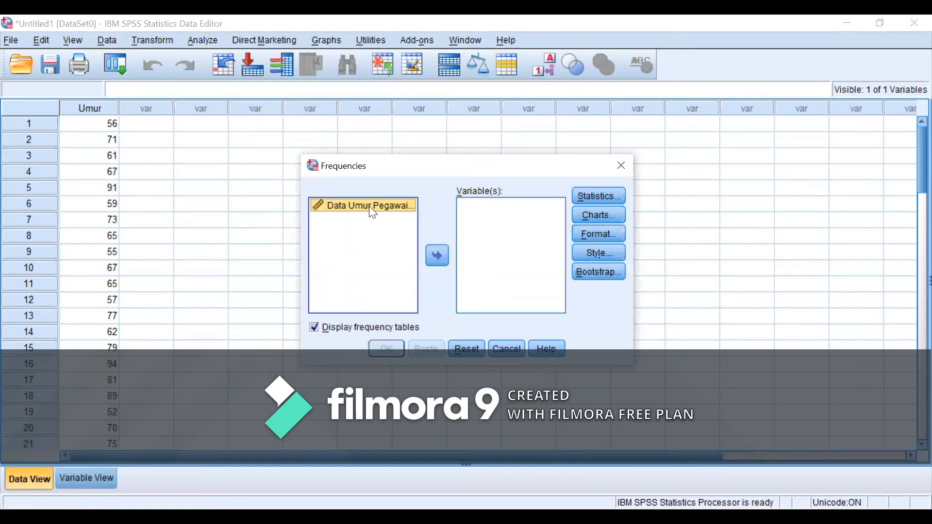
left_click(440, 255)
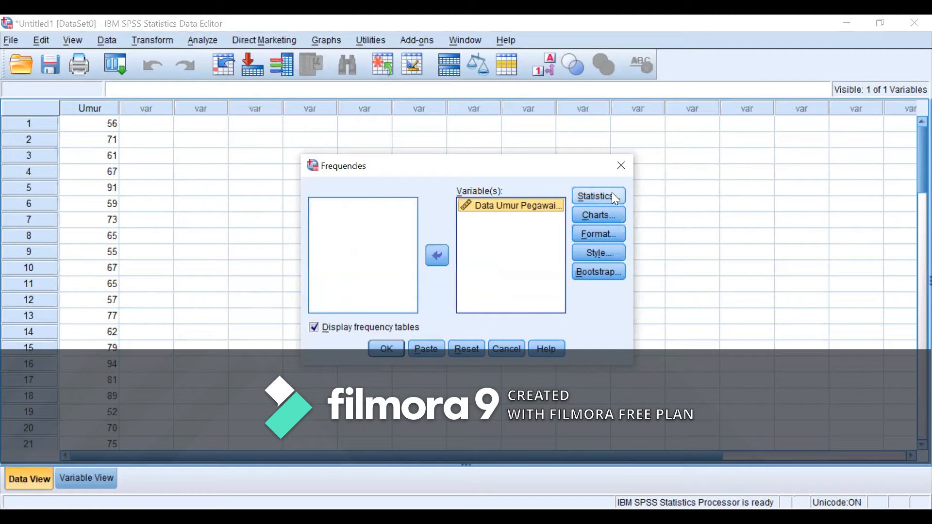
Step: Set the Frequencies chart type to histograms
left_click(618, 214)
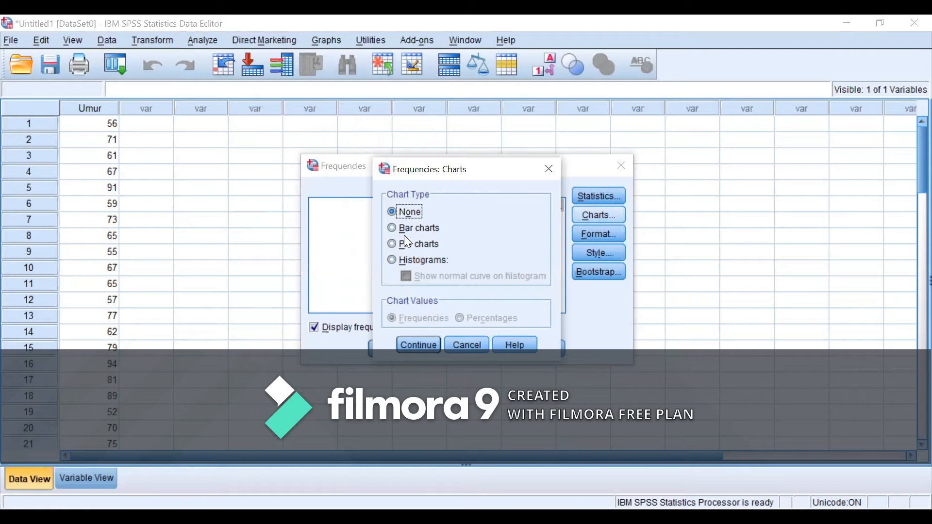
left_click(392, 260)
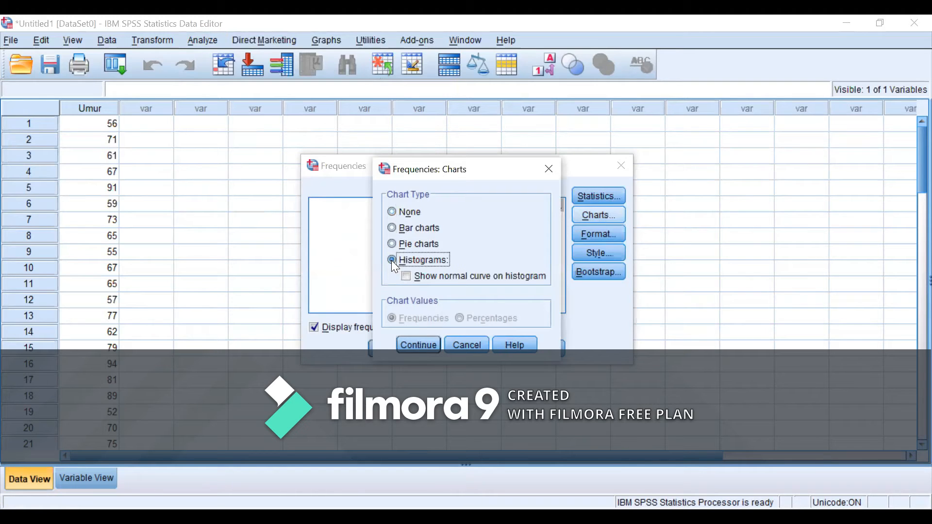
left_click(418, 345)
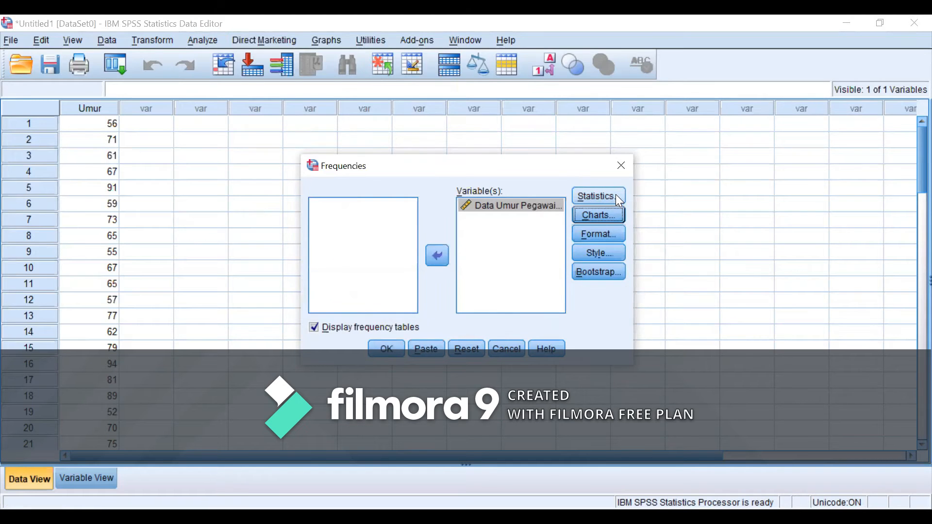
Step: Include the mean, median, mode and sum as central tendency statistics in the Frequencies analysis
left_click(617, 196)
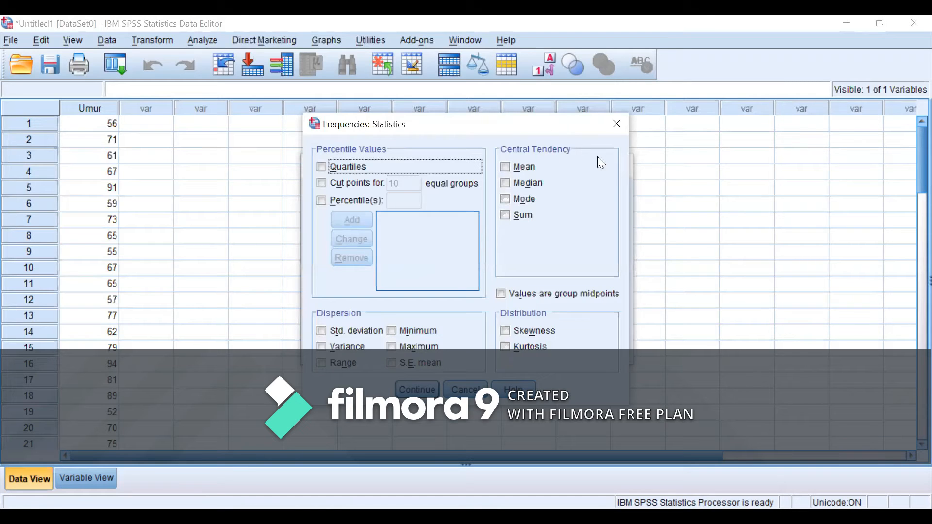
left_click(507, 169)
left_click(508, 185)
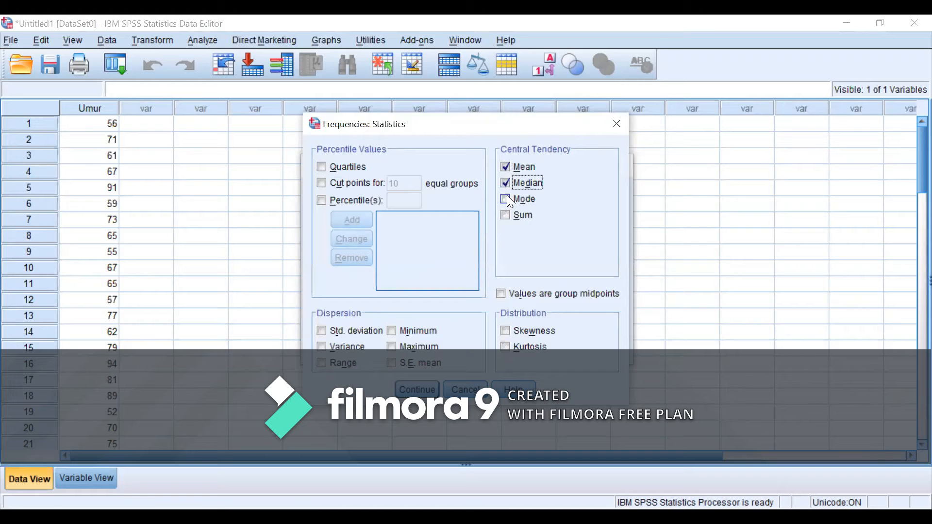
left_click(508, 199)
Step: Include the standard deviation, variance, range, minimum and maximum as dispersion statistics
left_click(322, 332)
left_click(324, 346)
left_click(324, 364)
left_click(403, 333)
left_click(403, 347)
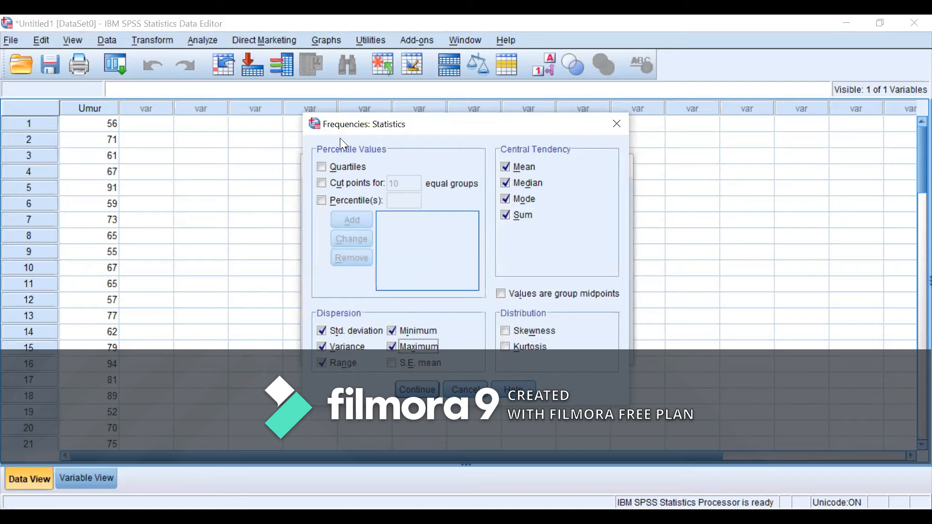
Step: Include quartiles and the 25th percentile in the statistics, and run the Frequencies analysis
left_click(322, 167)
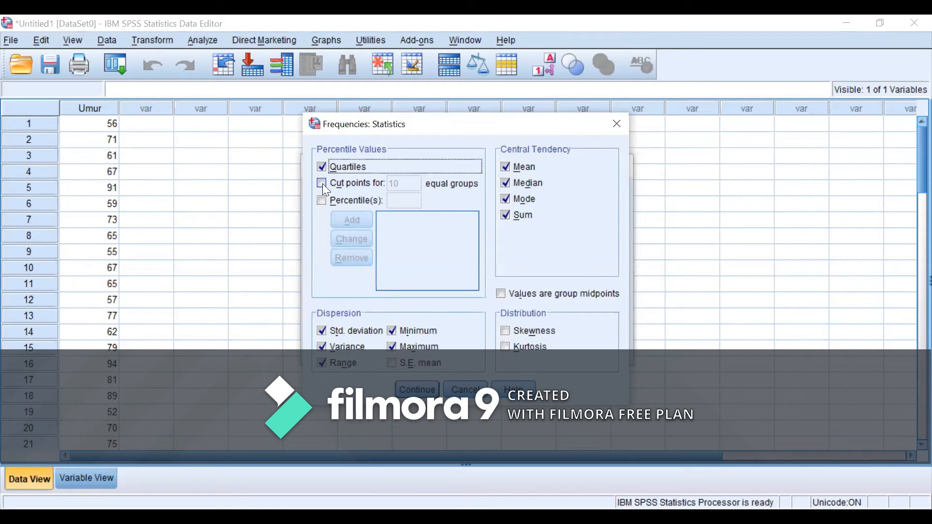
left_click(329, 197)
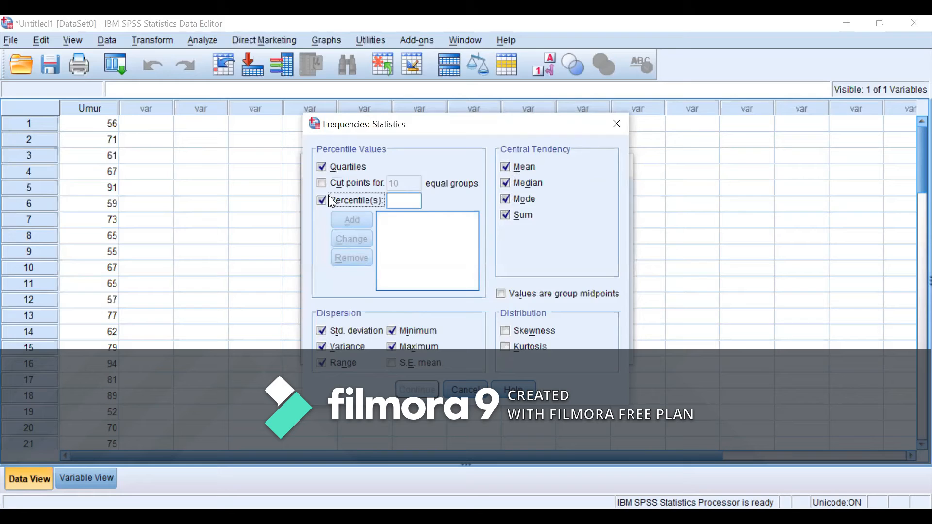
left_click(411, 194)
type("2")
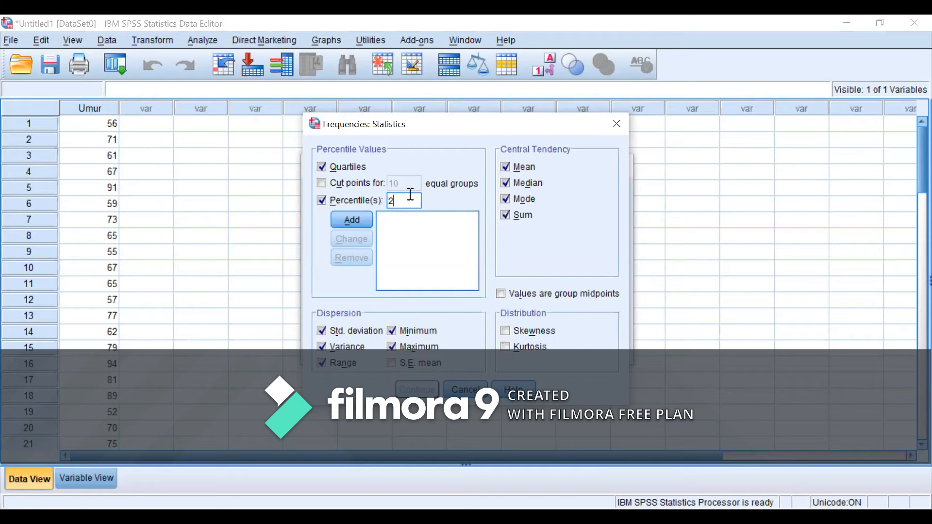
type("5")
left_click(357, 223)
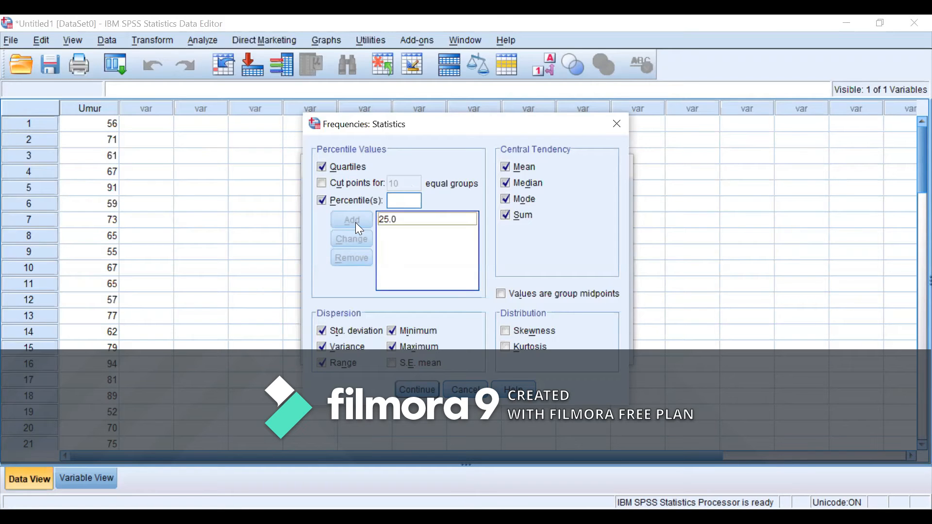
left_click(410, 390)
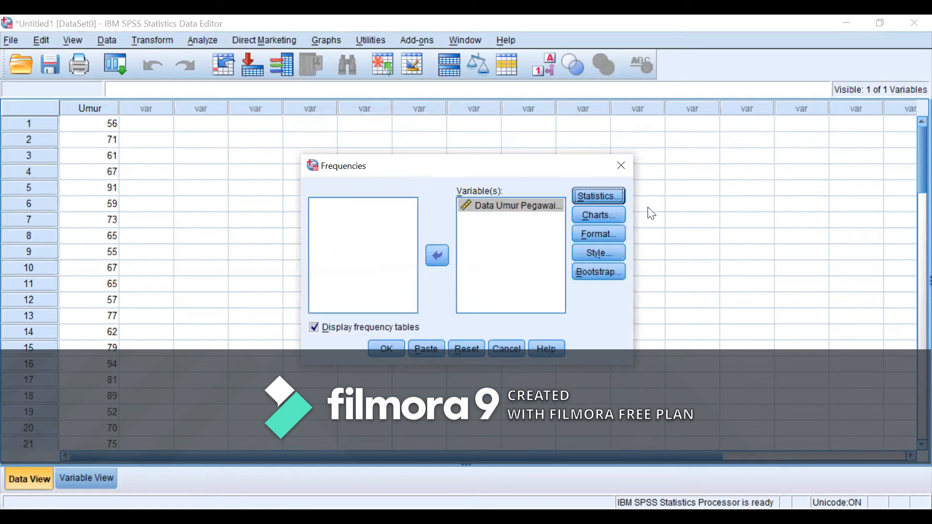
left_click(396, 356)
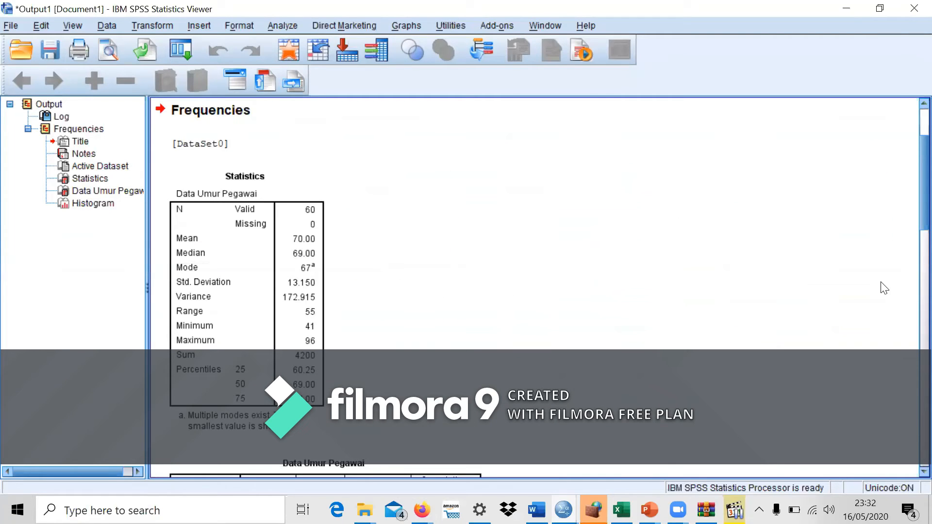
Step: Examine the Statistics table, the Data Umur Pegawai frequency table and the histogram in the Frequencies output
left_click(270, 205)
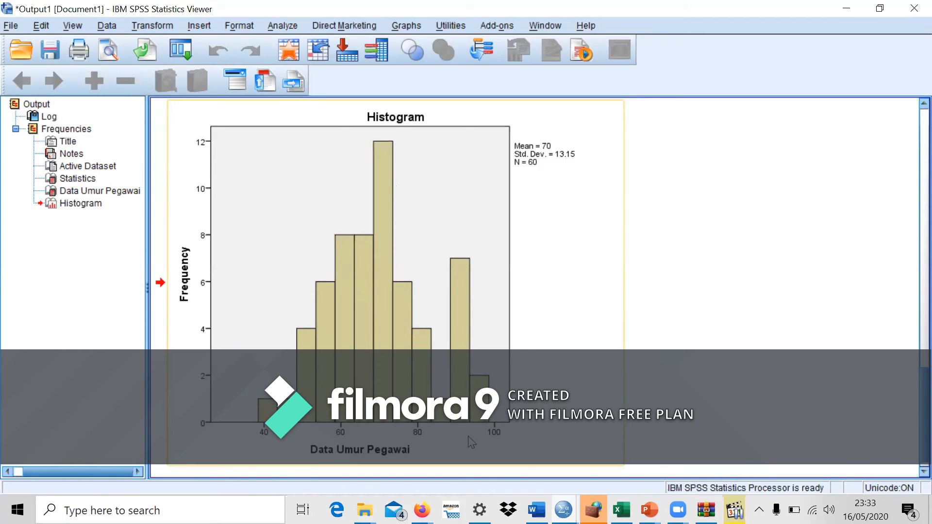
left_click(856, 284)
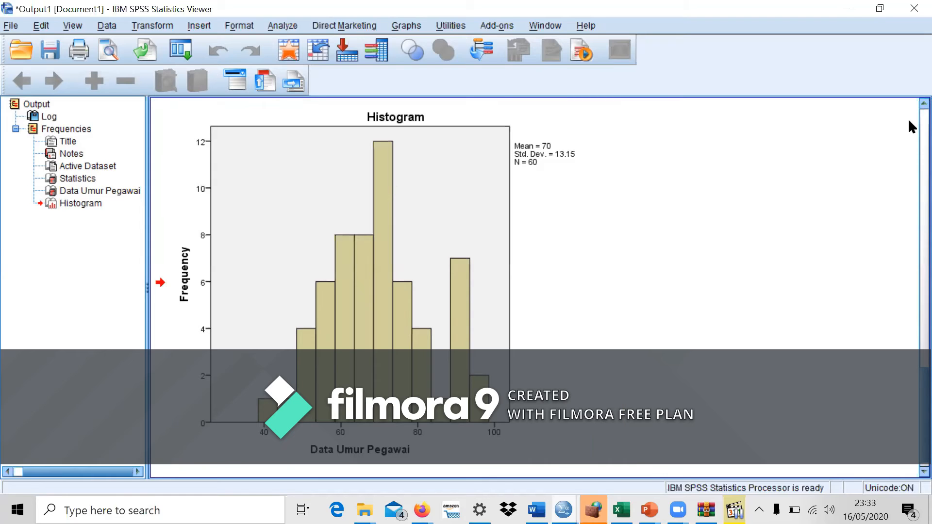
scroll(909, 107, "up", 10)
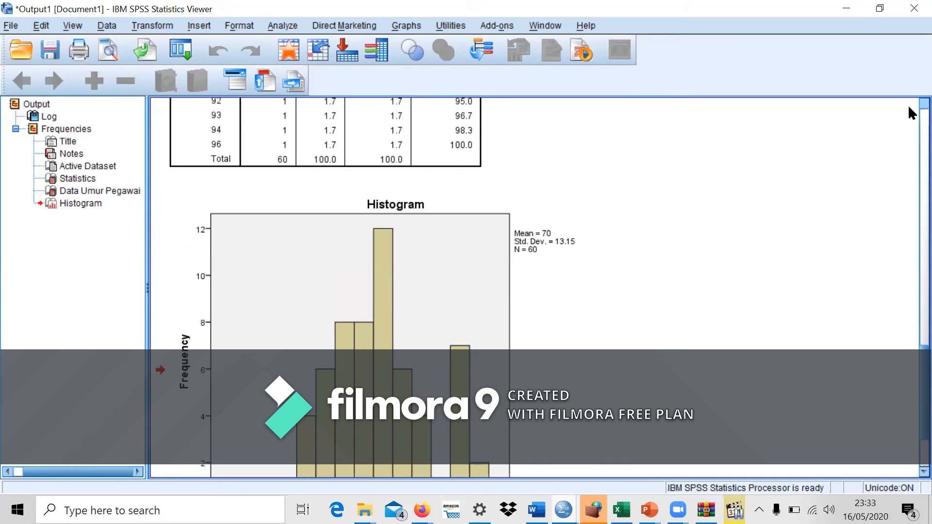
scroll(909, 107, "up", 11)
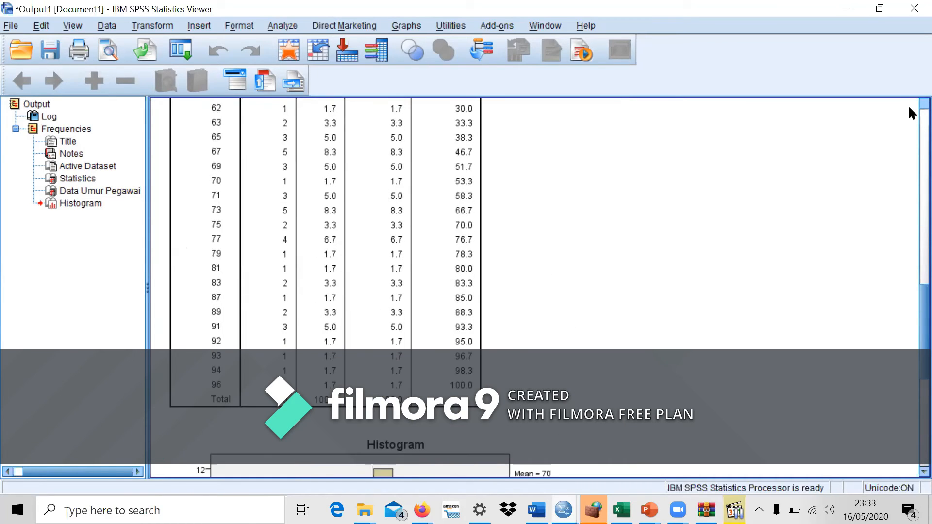
scroll(909, 109, "up", 8)
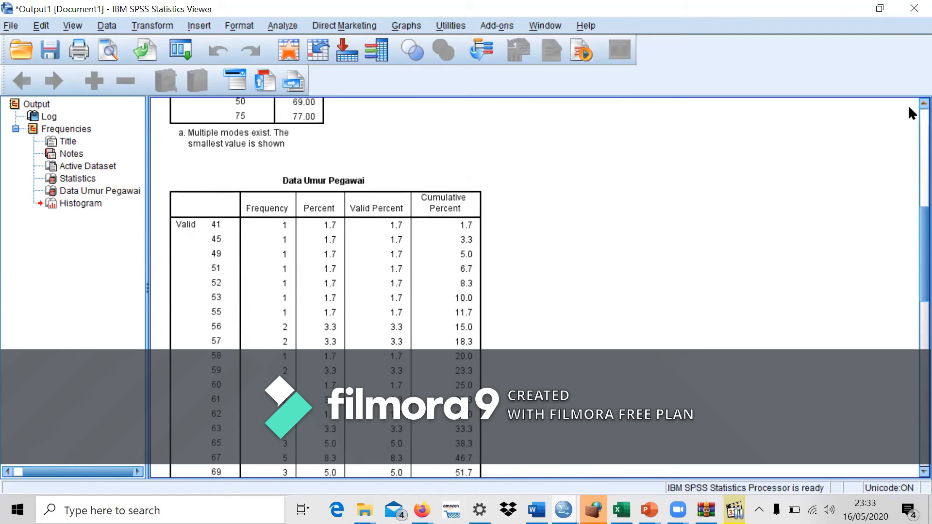
scroll(908, 107, "up", 2)
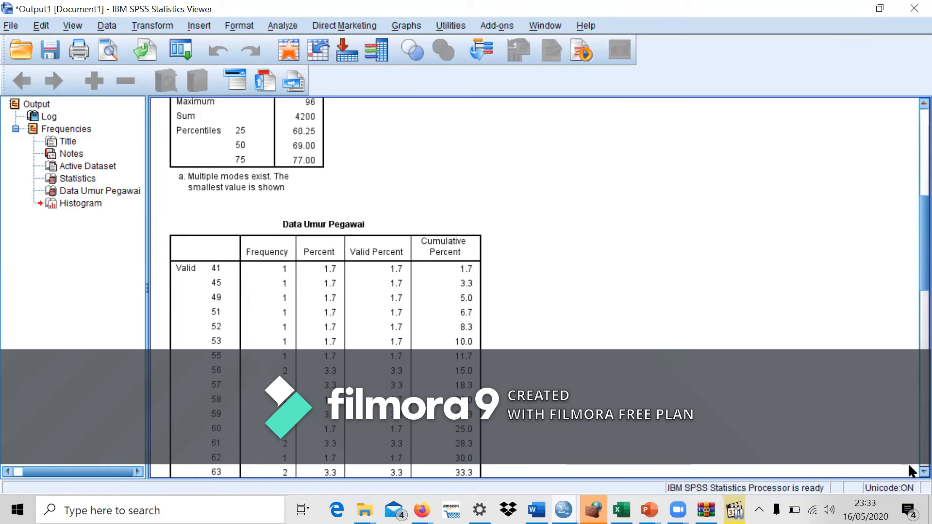
left_click(922, 468)
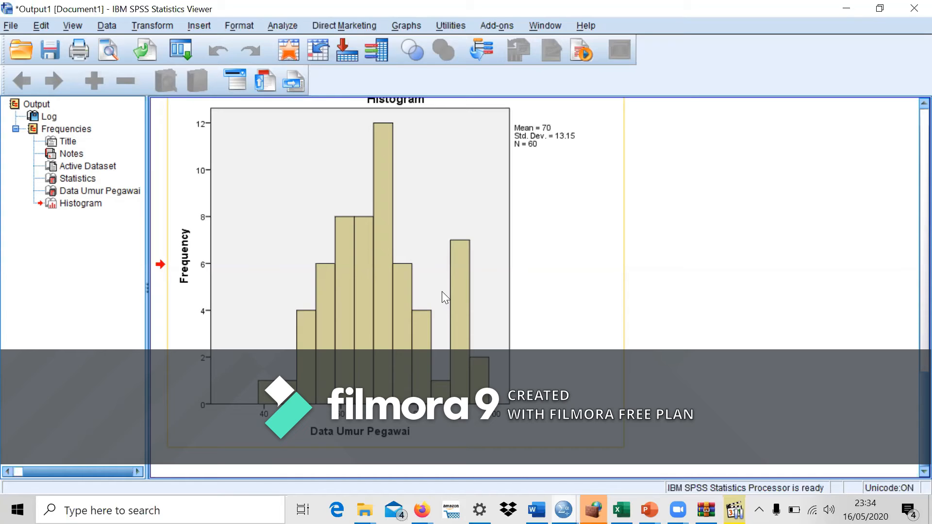
left_click(796, 311)
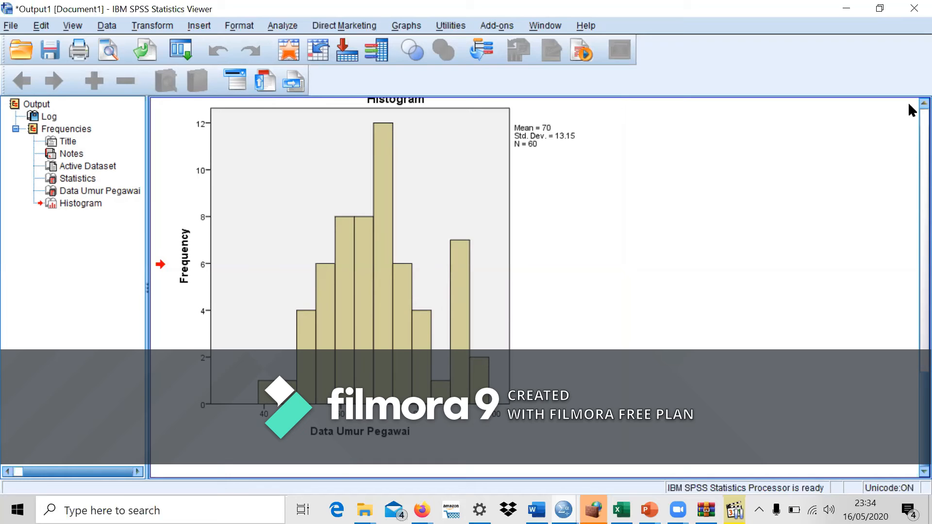
scroll(909, 108, "up", 10)
scroll(908, 107, "up", 8)
scroll(909, 103, "up", 3)
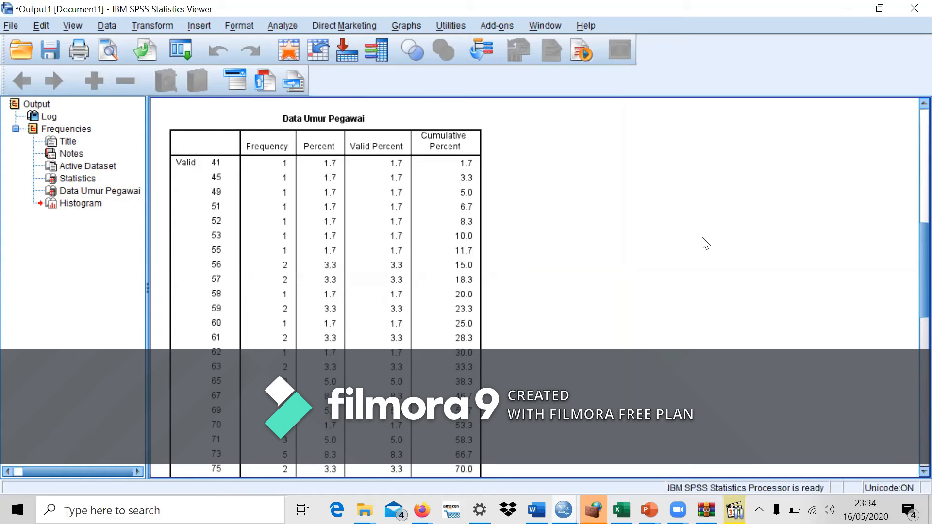
left_click(196, 173)
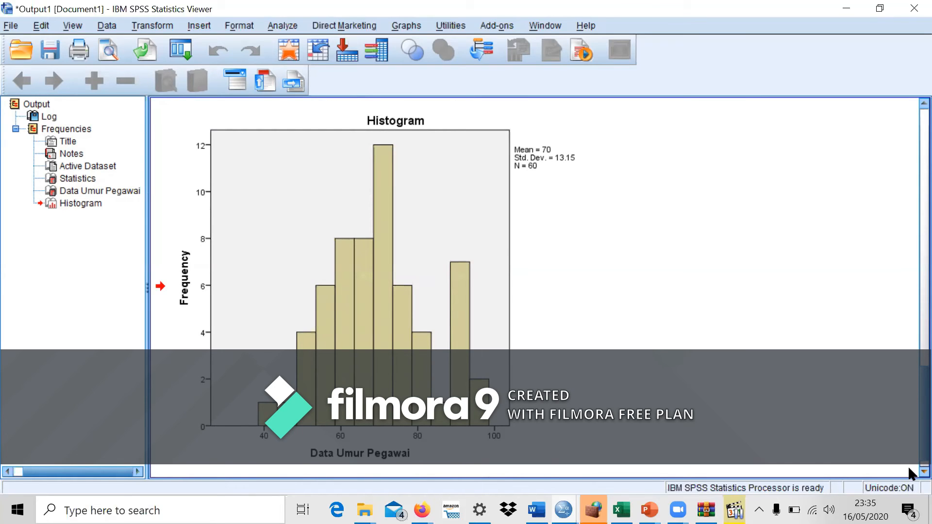
left_click(602, 206)
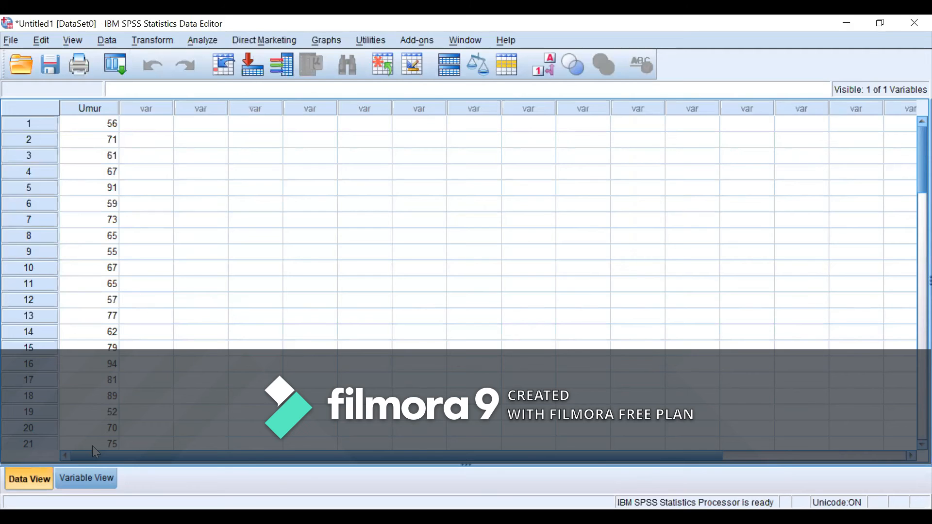
left_click(89, 486)
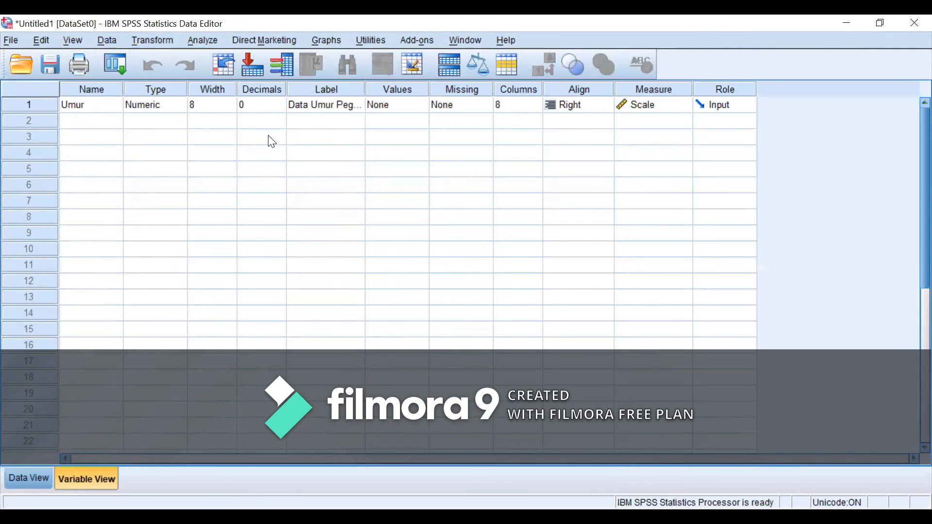
left_click(113, 122)
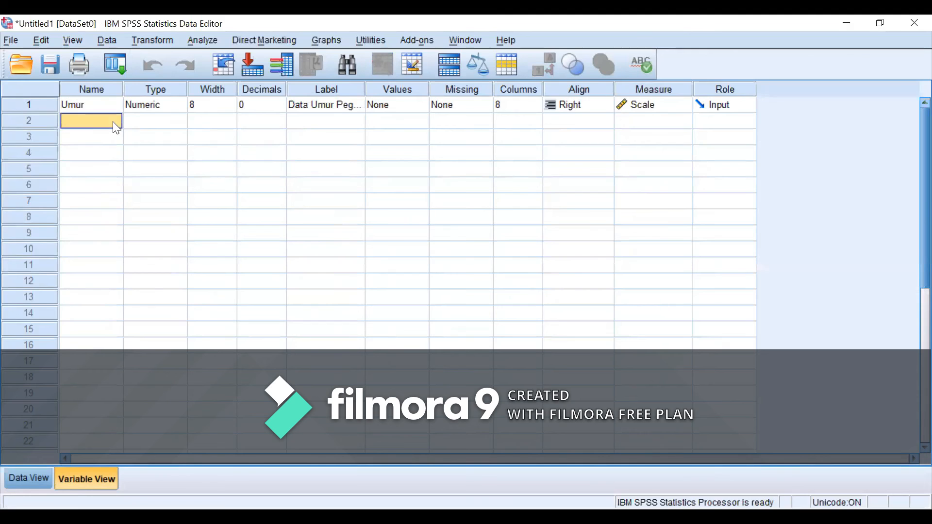
type("4")
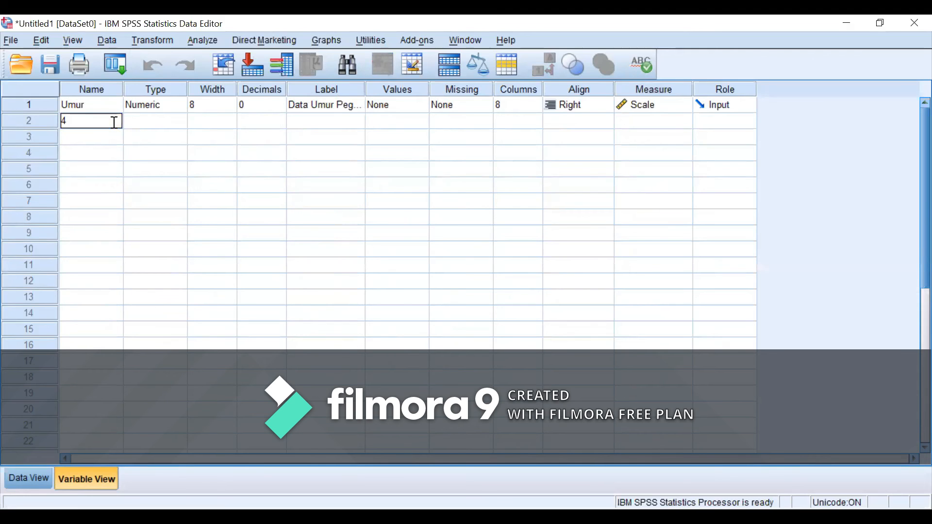
type("1-5")
key("BackSpace")
type("49")
key("BackSpace")
key("BackSpace")
key("BackSpace")
key("BackSpace")
key("BackSpace")
left_click(29, 479)
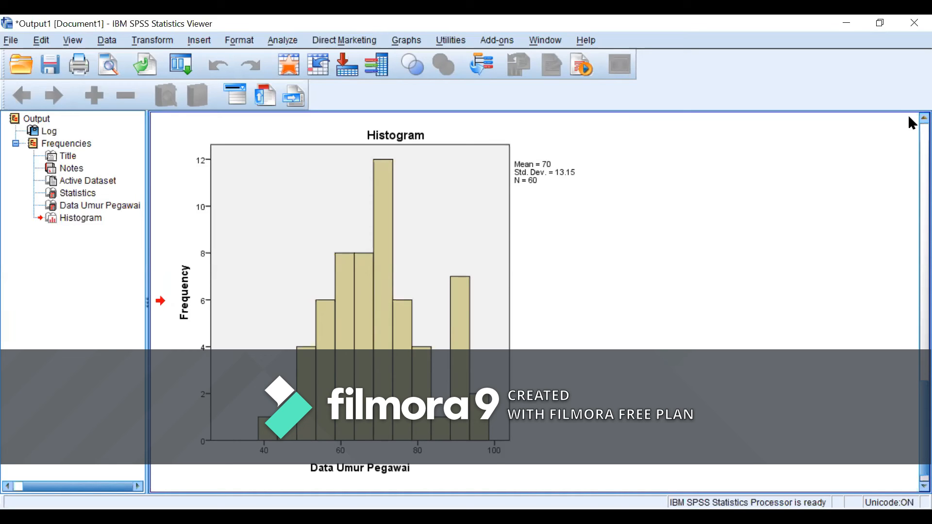
Step: Copy the Statistics table from the Frequencies output and paste it into the blank Word document
scroll(908, 117, "up", 6)
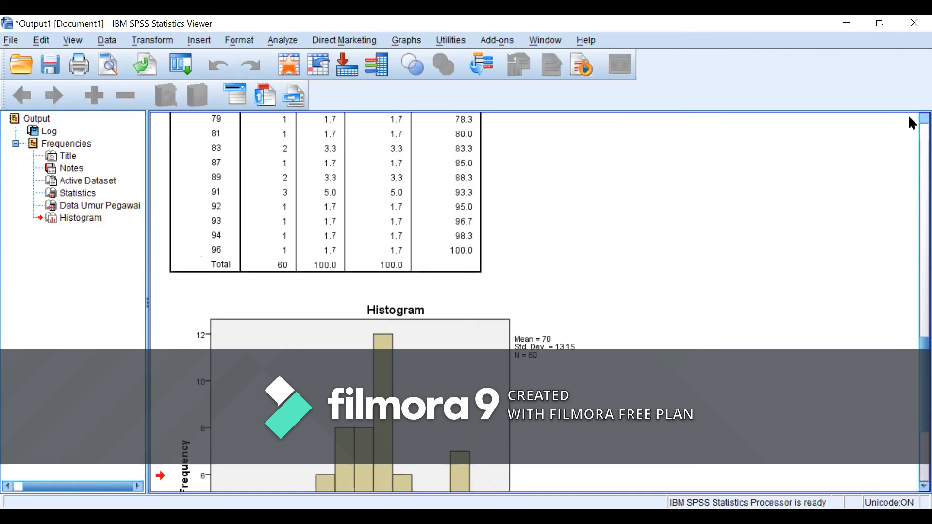
scroll(909, 117, "up", 1)
scroll(909, 118, "up", 9)
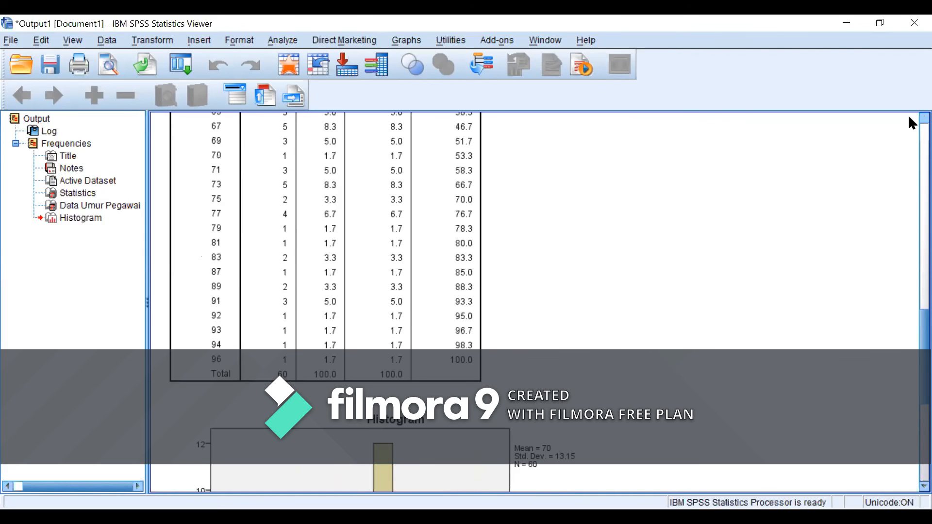
scroll(909, 117, "up", 1)
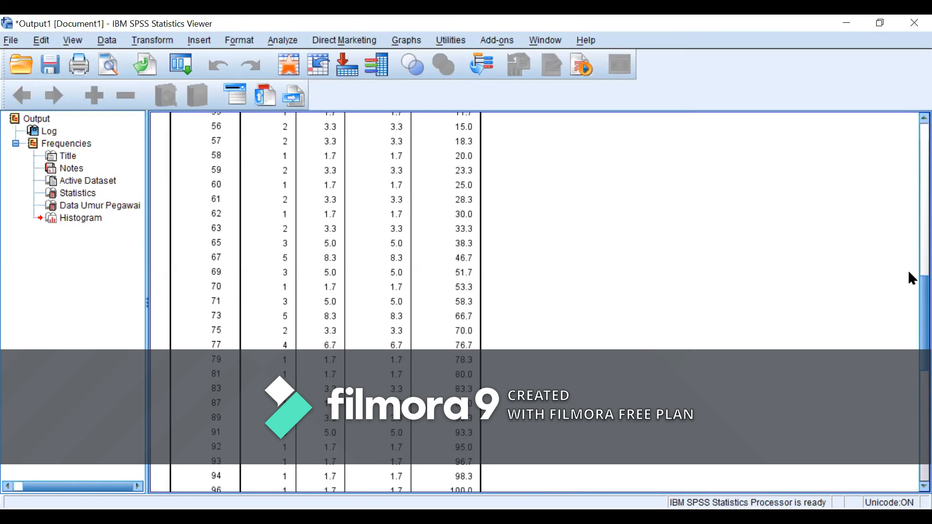
scroll(909, 123, "up", 10)
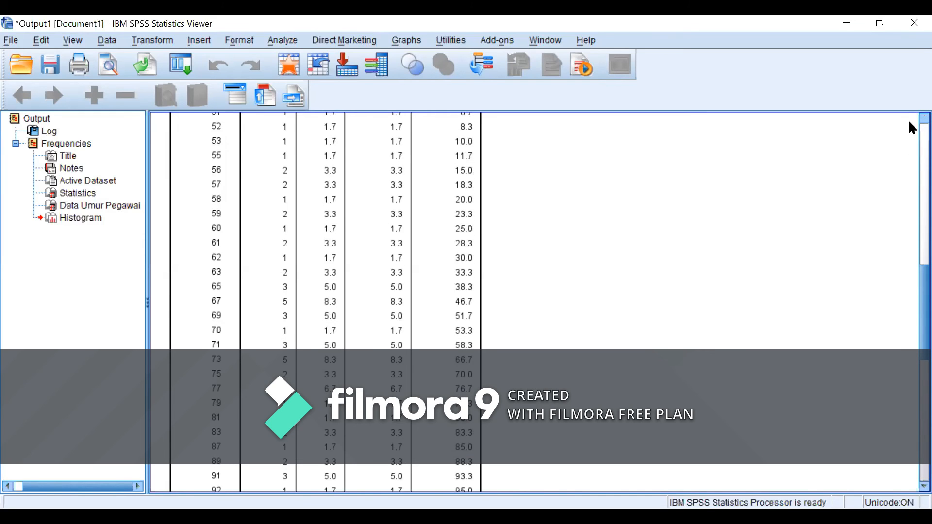
scroll(909, 121, "up", 10)
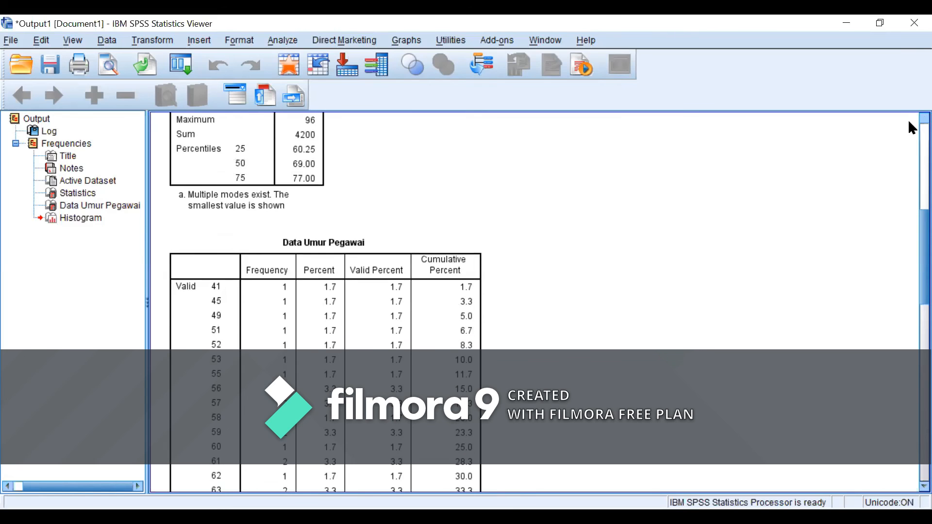
left_click(232, 318)
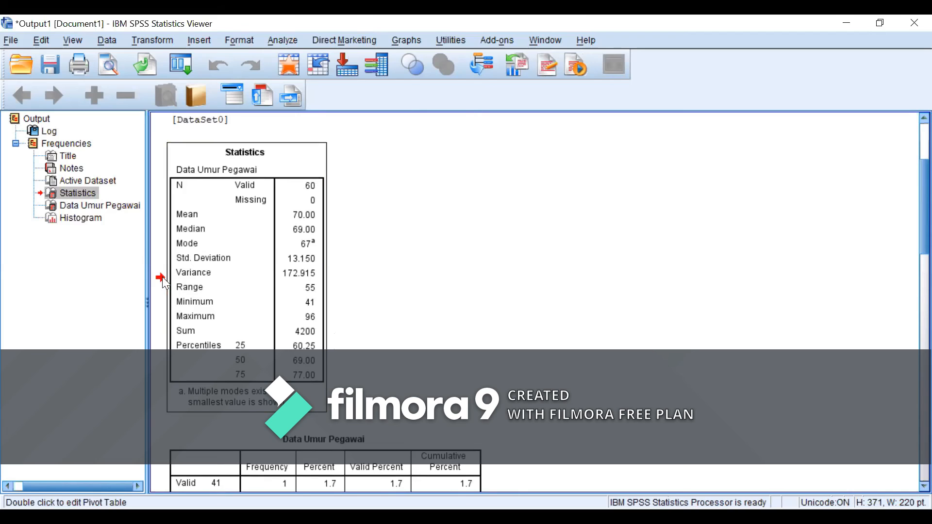
right_click(257, 282)
left_click(267, 309)
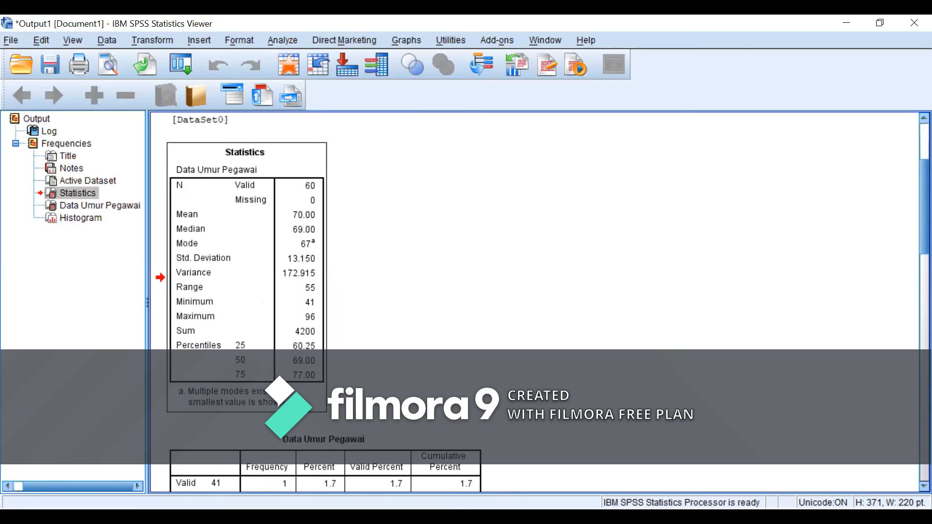
key("alt+Tab")
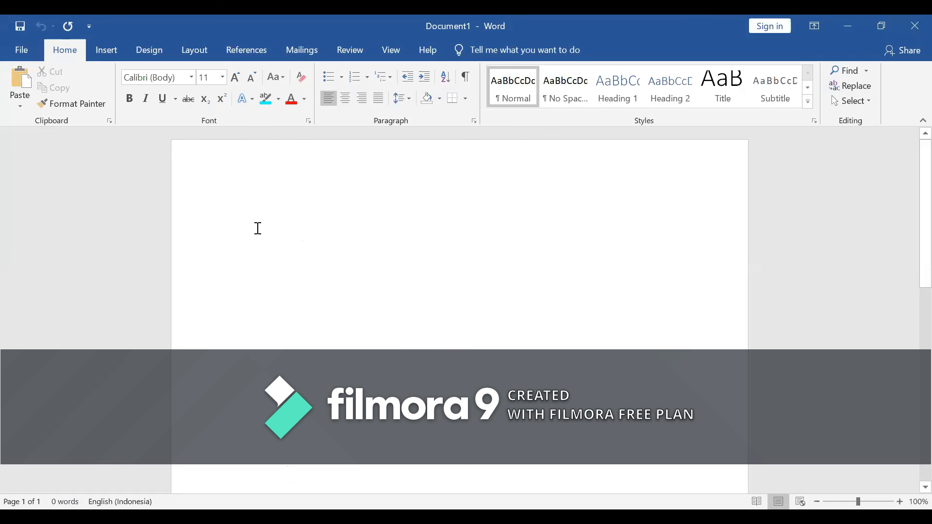
key("ctrl+v")
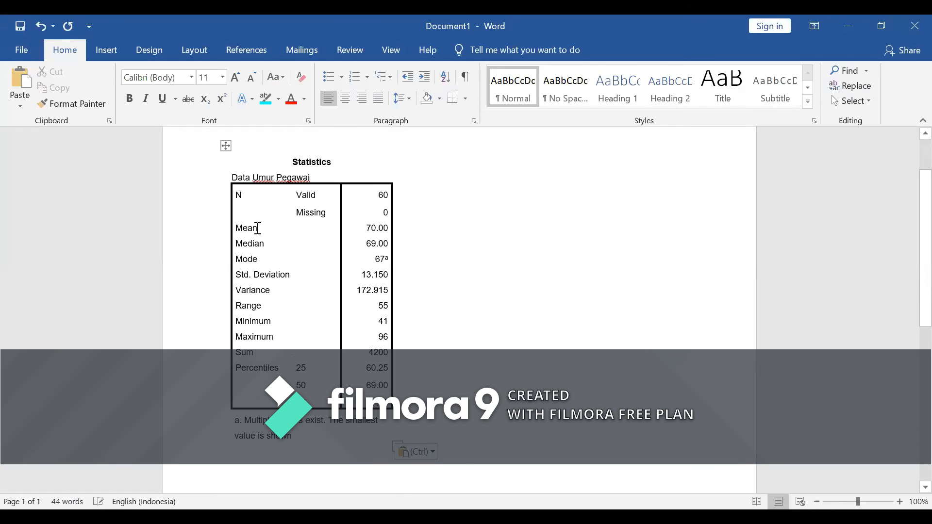